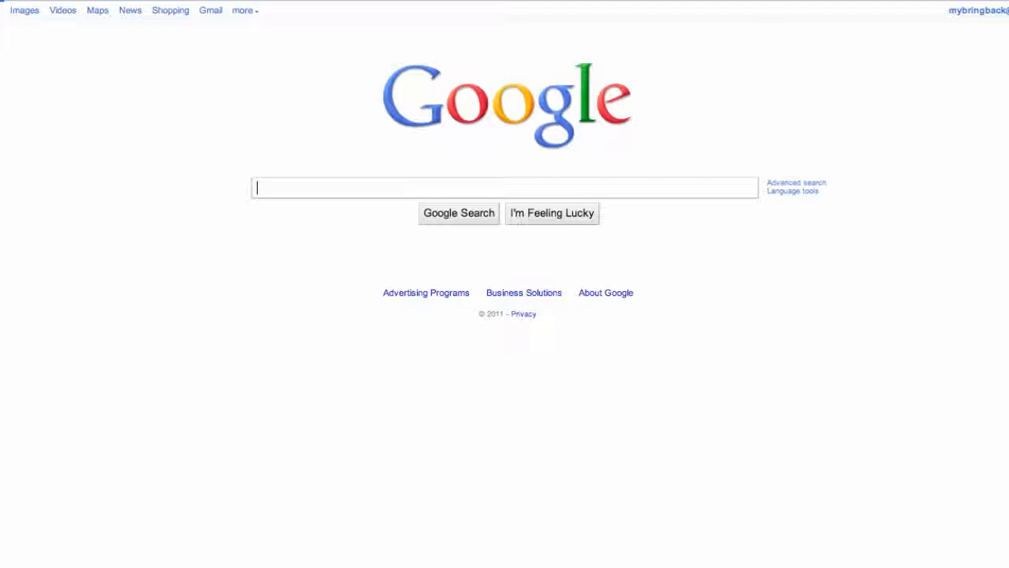
# Step: Search Google for 'android sdk' and open the 'Android SDK | Android Developers' result
pyautogui.write('a')
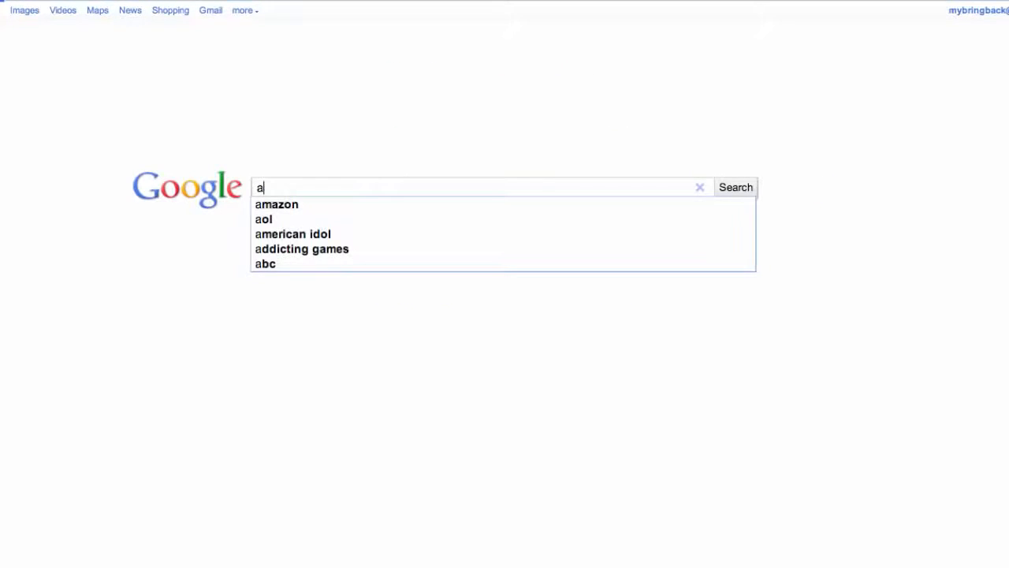
pyautogui.write('ndro')
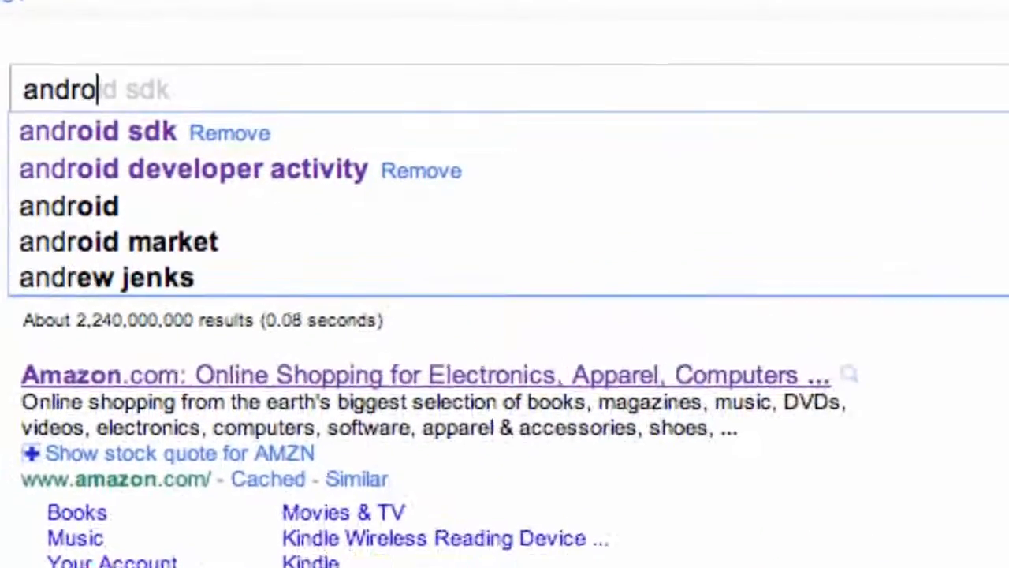
pyautogui.write('id sdk')
pyautogui.press('Return')
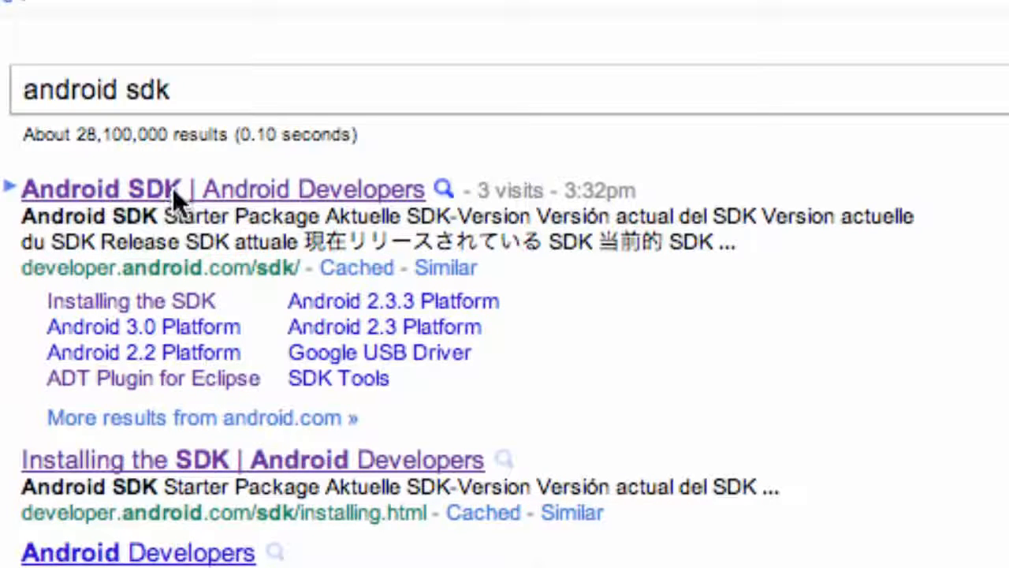
pyautogui.click(261, 197)
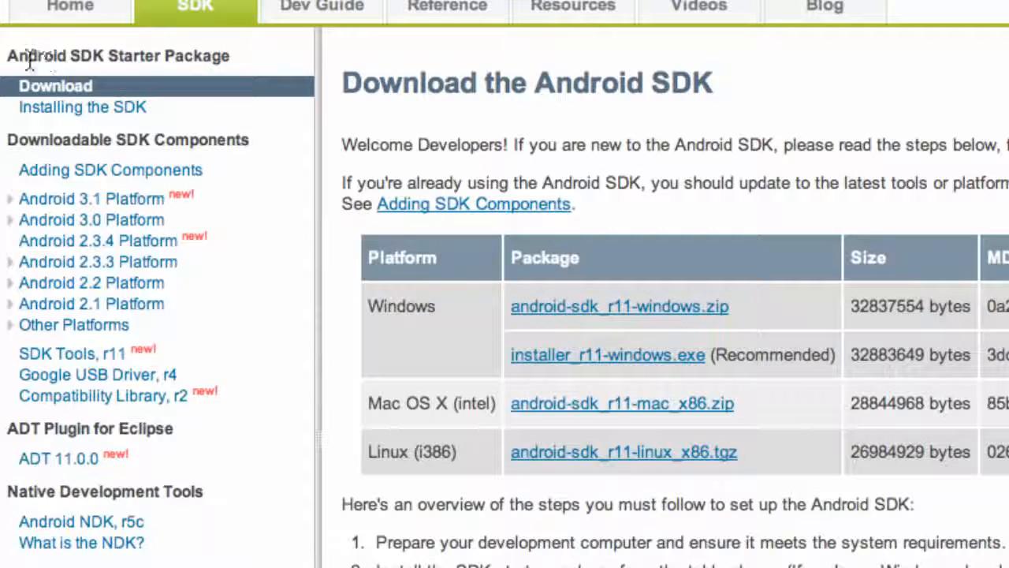
# Step: Look over the Mac OS X package on the Download the Android SDK page, then switch to Finder
pyautogui.moveTo(30, 59); pyautogui.dragTo(105, 58)
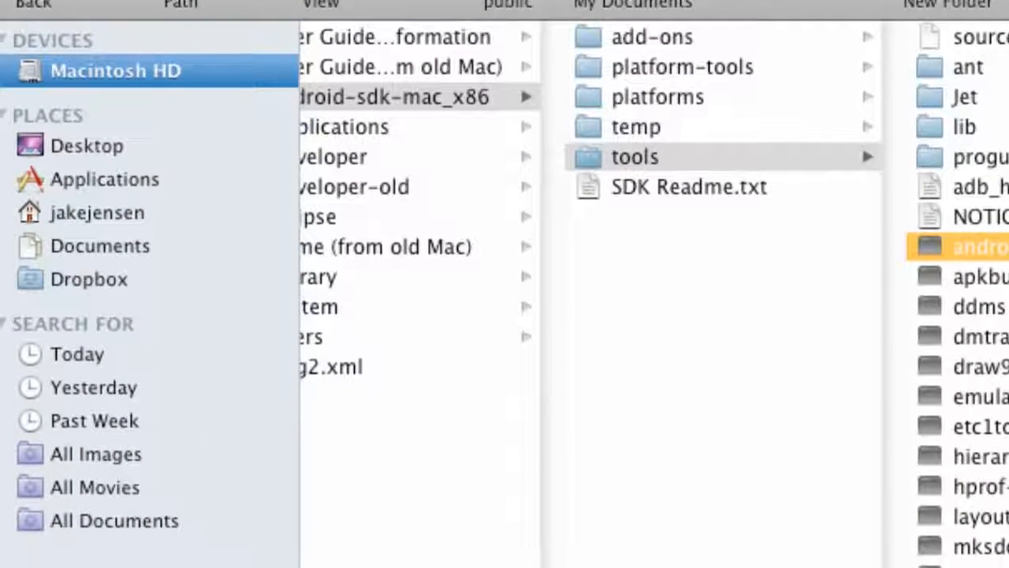
# Step: Browse through the home folder into Downloads and select android-sdk_r11-mac_x86.zip
pyautogui.click(113, 237)
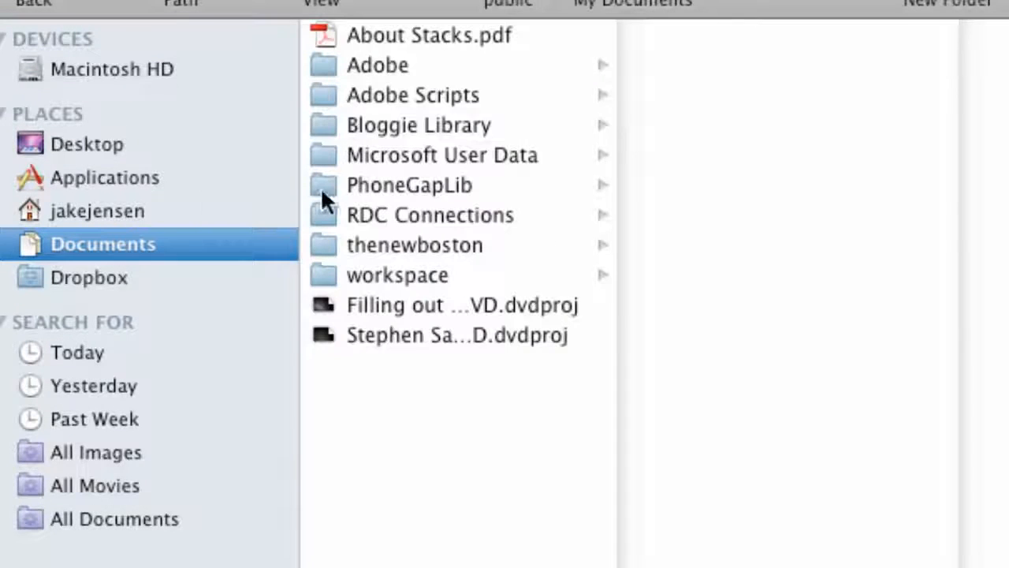
pyautogui.click(174, 77)
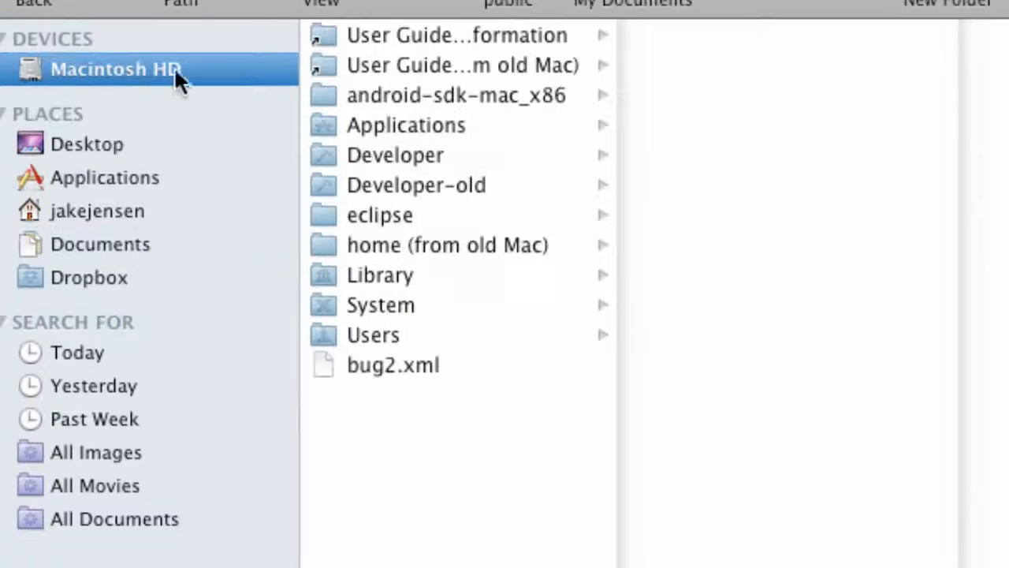
pyautogui.click(99, 211)
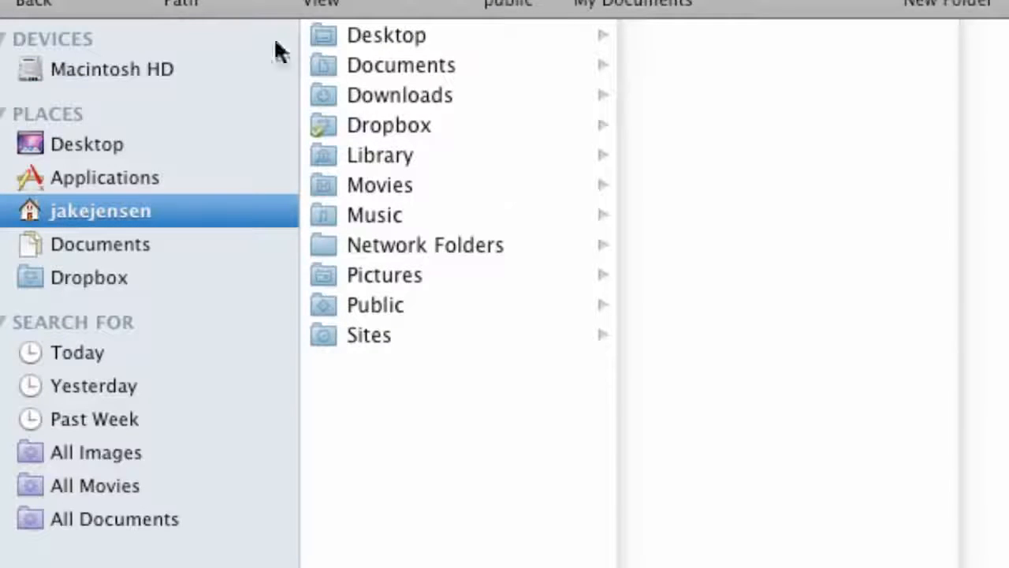
pyautogui.click(389, 90)
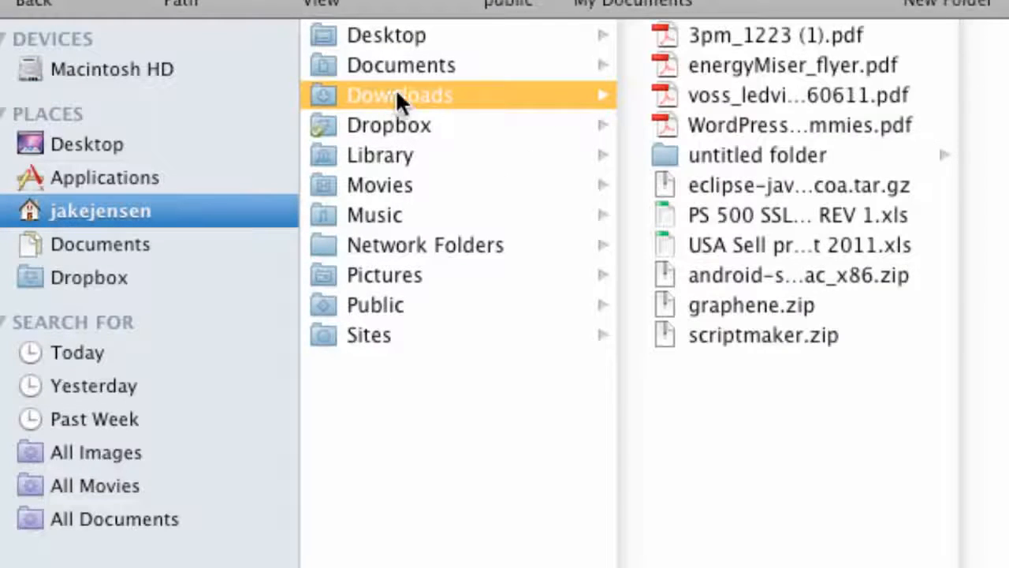
pyautogui.click(734, 273)
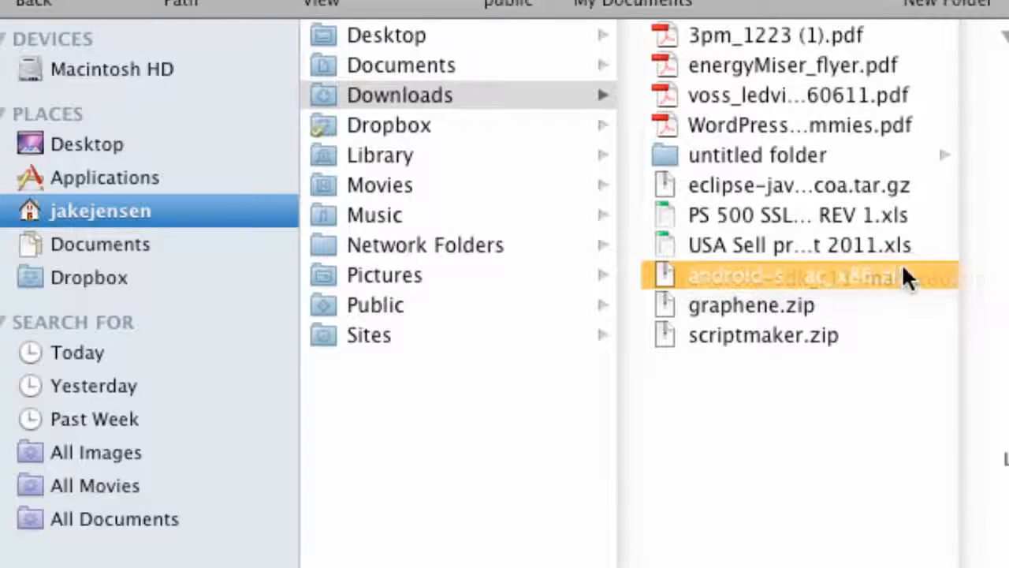
# Step: Unzip the SDK archive, move android-sdk-mac_x86 to the top of Macintosh HD, and open it
pyautogui.doubleClick(728, 270)
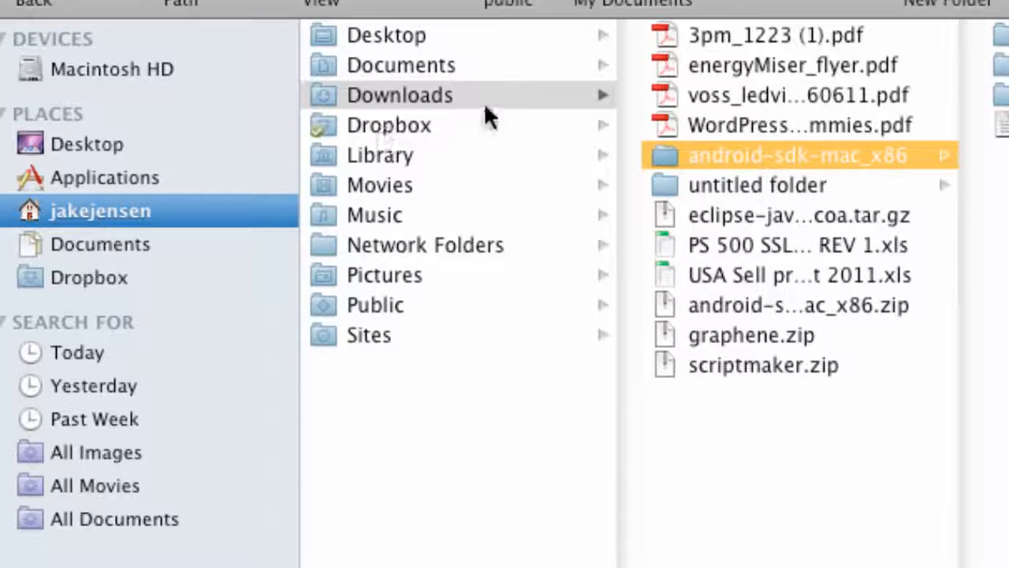
pyautogui.moveTo(715, 152)
pyautogui.mouseDown()
pyautogui.moveTo(487, 106)
pyautogui.moveTo(260, 83)
pyautogui.moveTo(701, 156)
pyautogui.mouseUp()
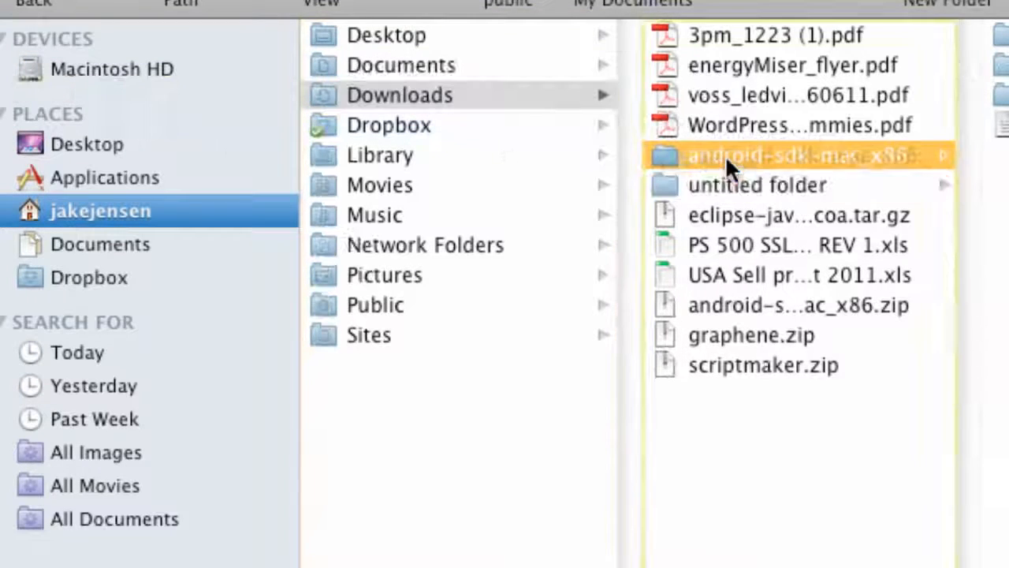
pyautogui.click(143, 72)
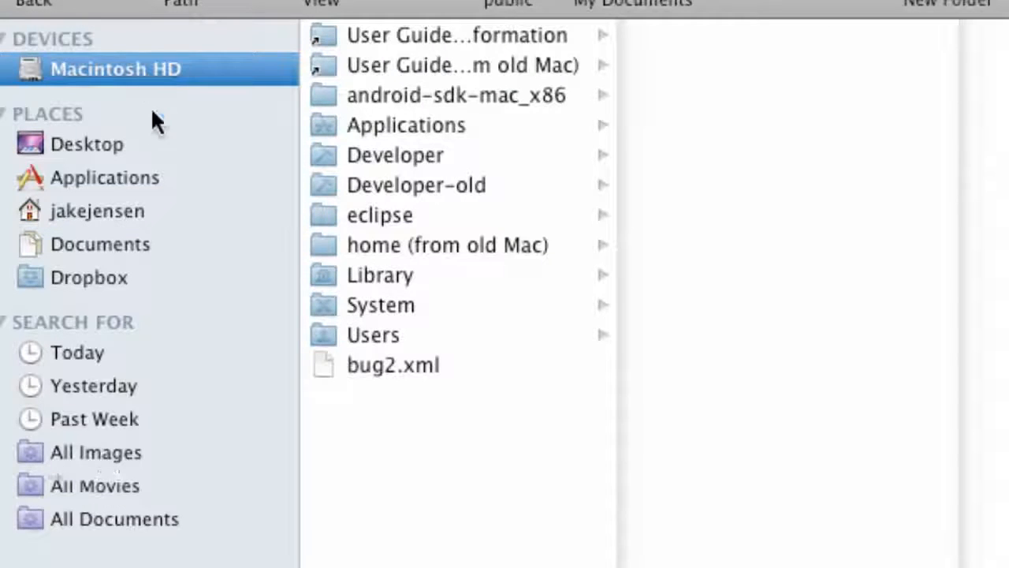
pyautogui.click(404, 101)
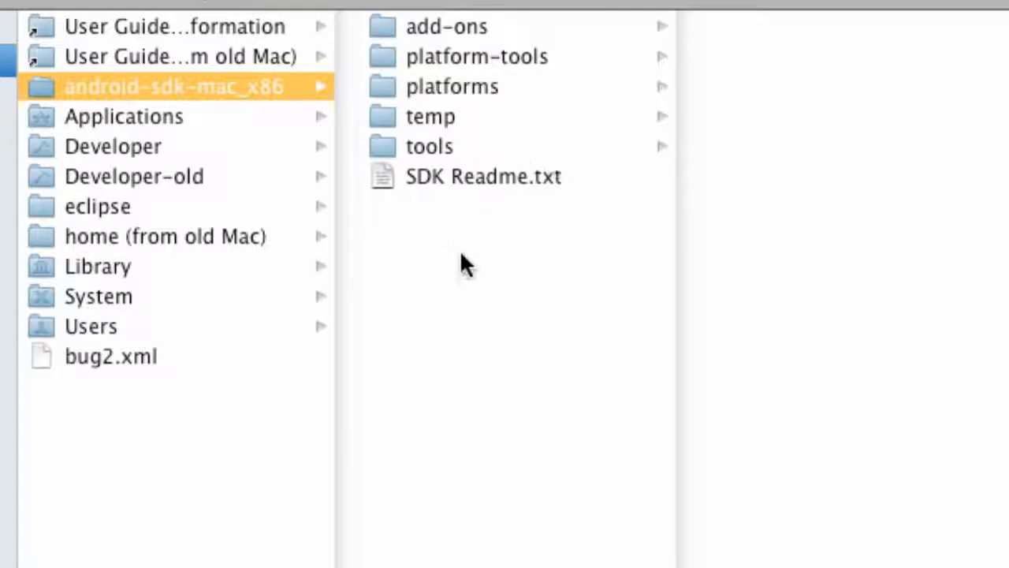
# Step: Run the tools/android executable, close the Terminal window, then run android again
pyautogui.click(435, 146)
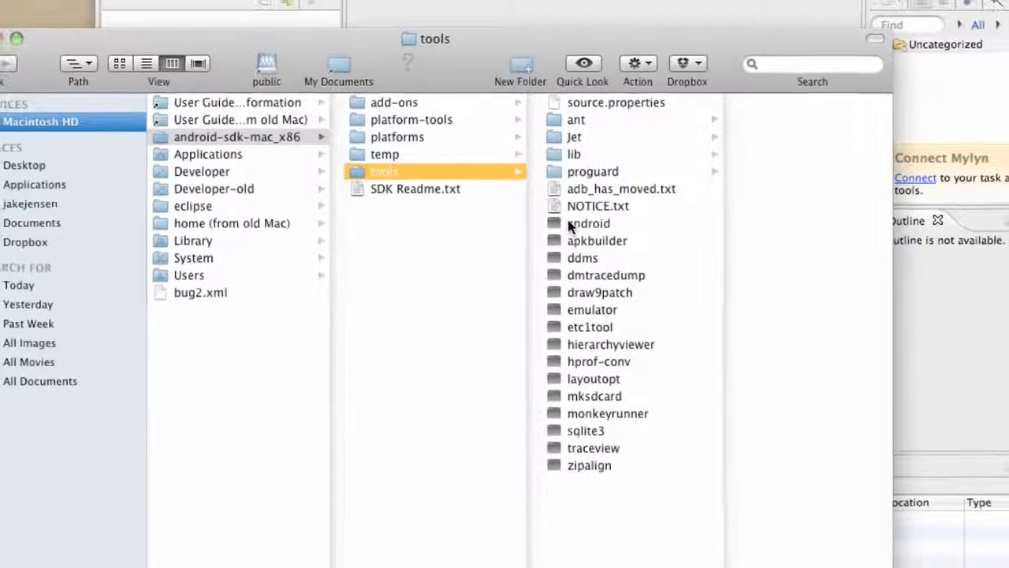
pyautogui.click(821, 235)
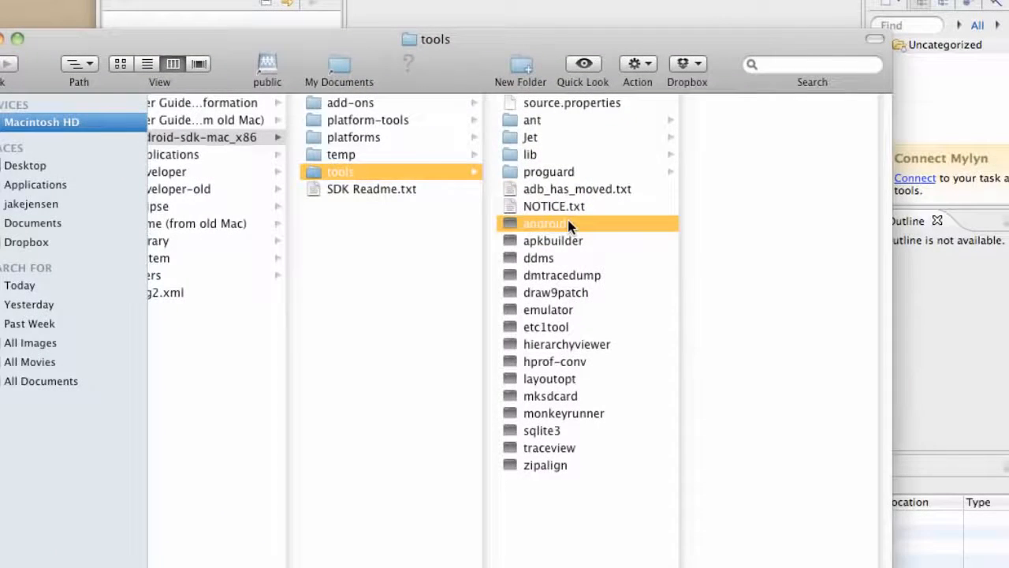
pyautogui.doubleClick(568, 223)
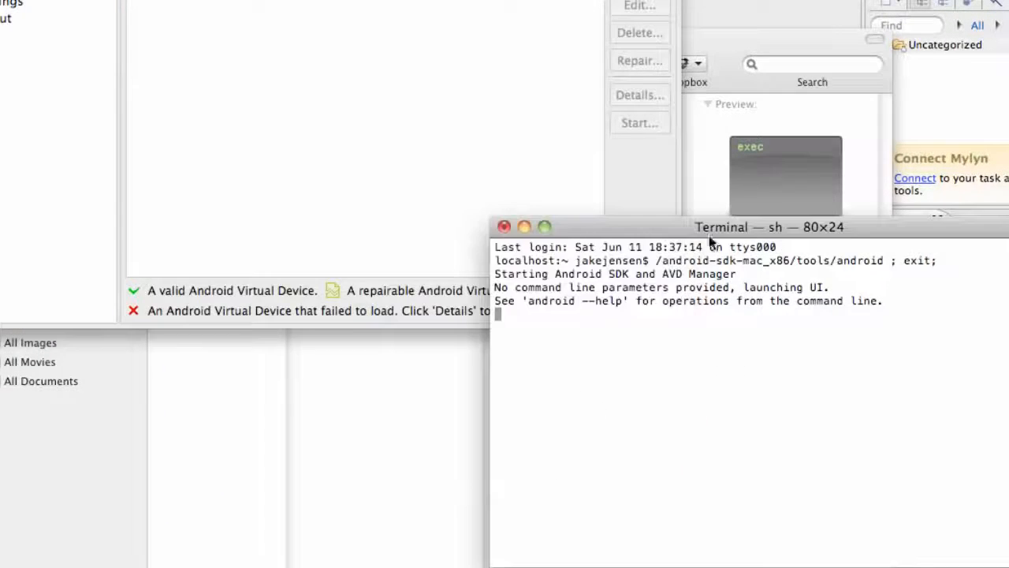
pyautogui.click(505, 226)
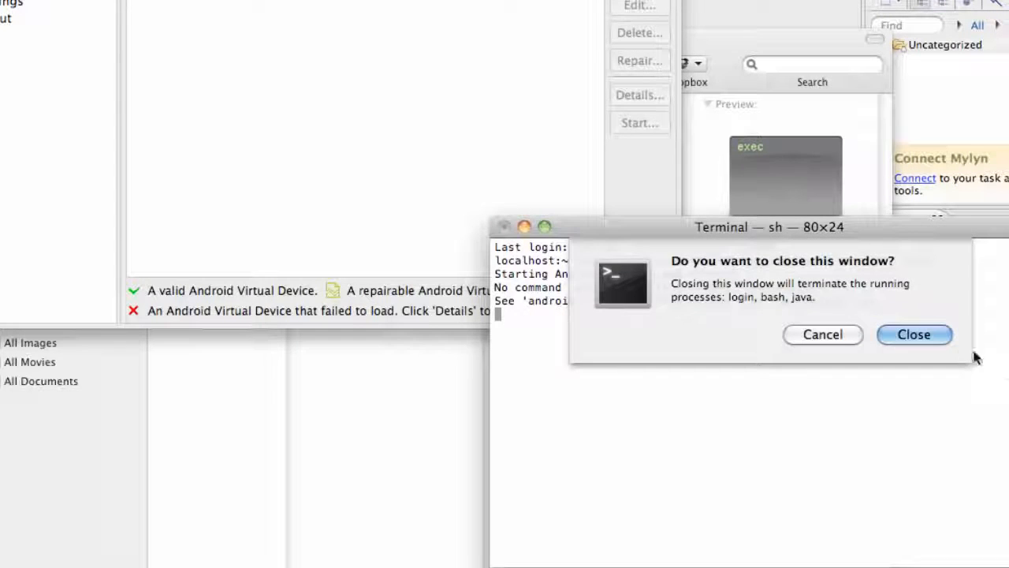
pyautogui.click(918, 334)
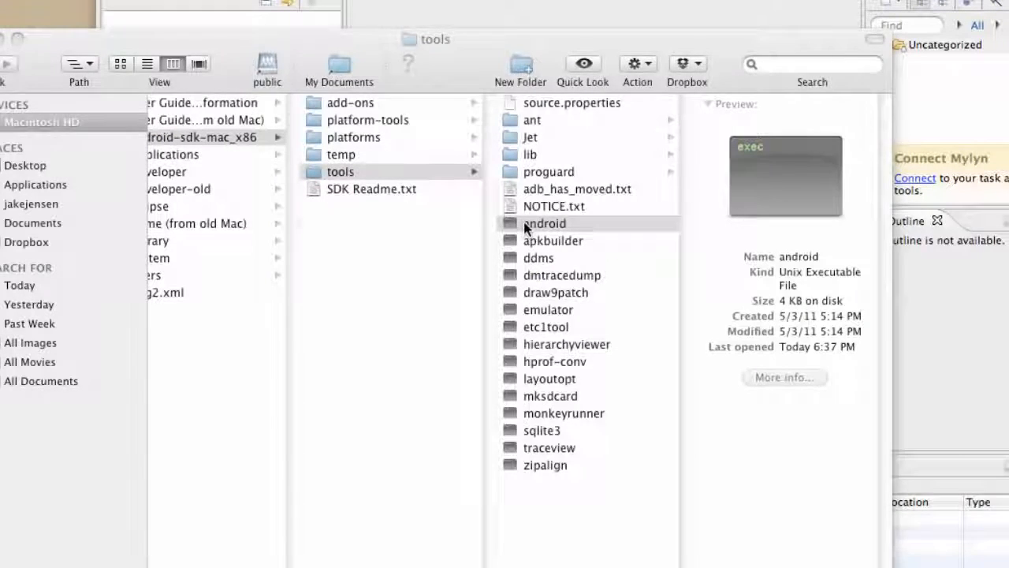
pyautogui.doubleClick(523, 223)
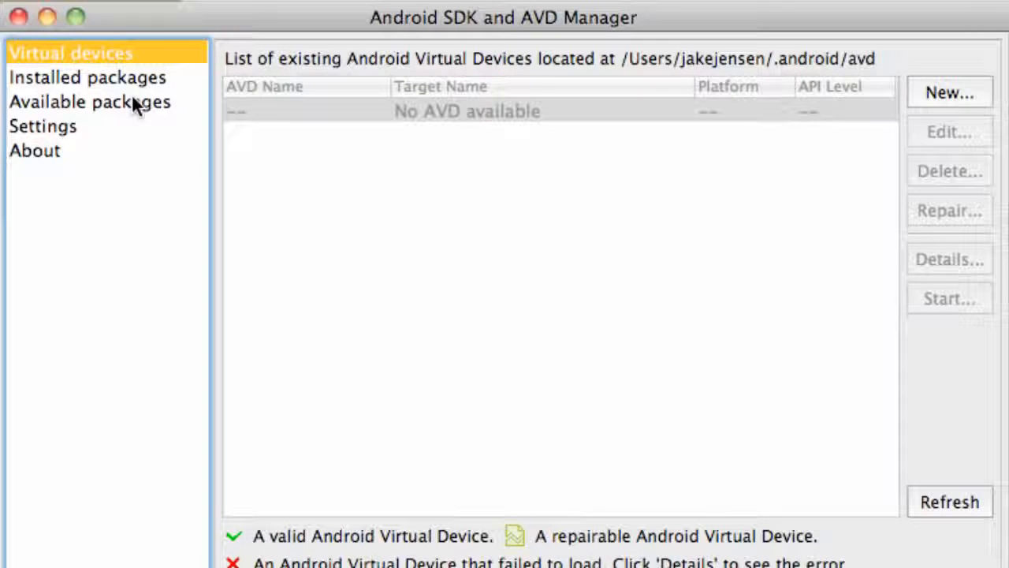
# Step: In Available packages, check SDK Platform Android 2.2 under Android Repository
pyautogui.click(75, 104)
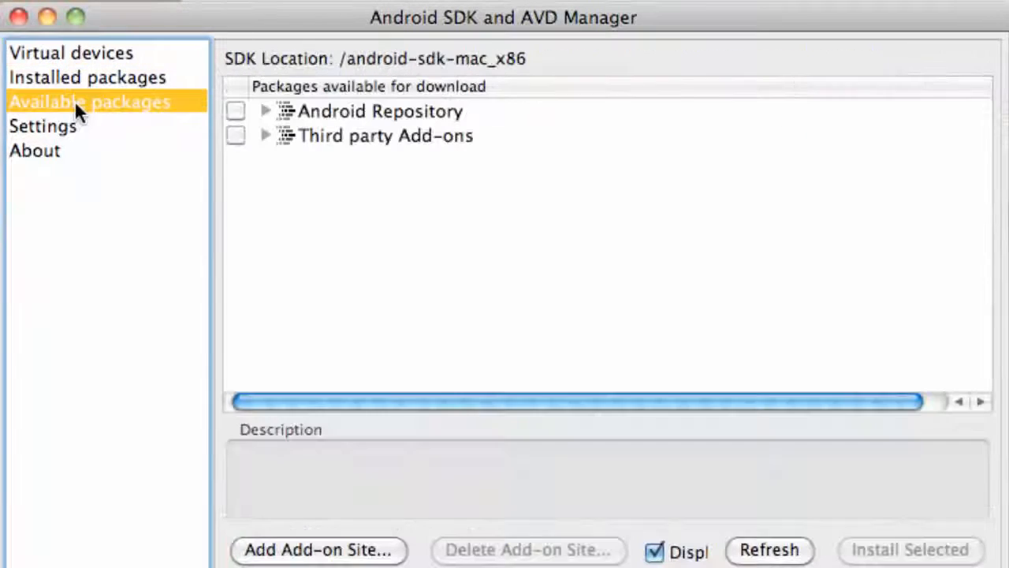
pyautogui.click(265, 111)
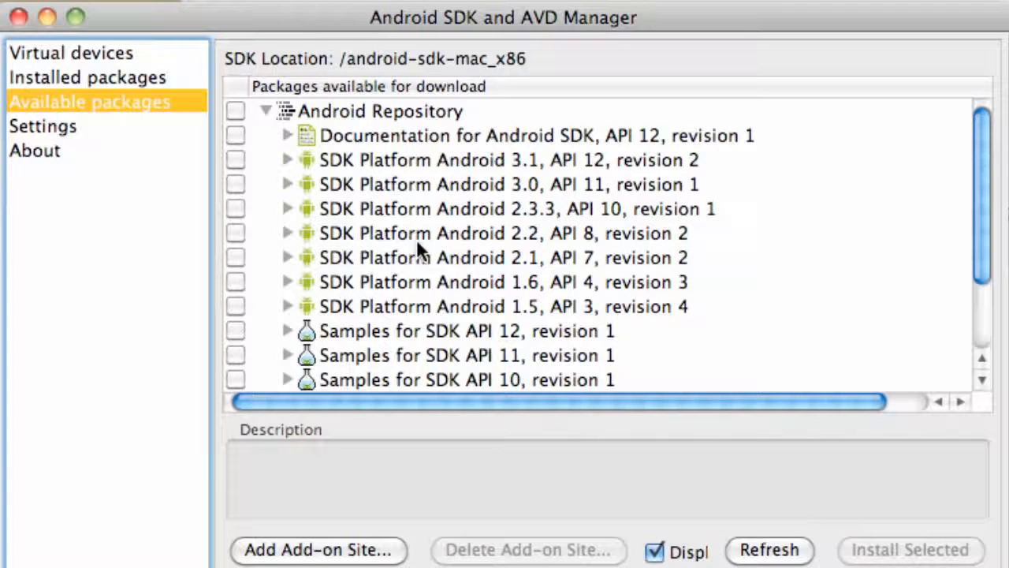
pyautogui.click(234, 234)
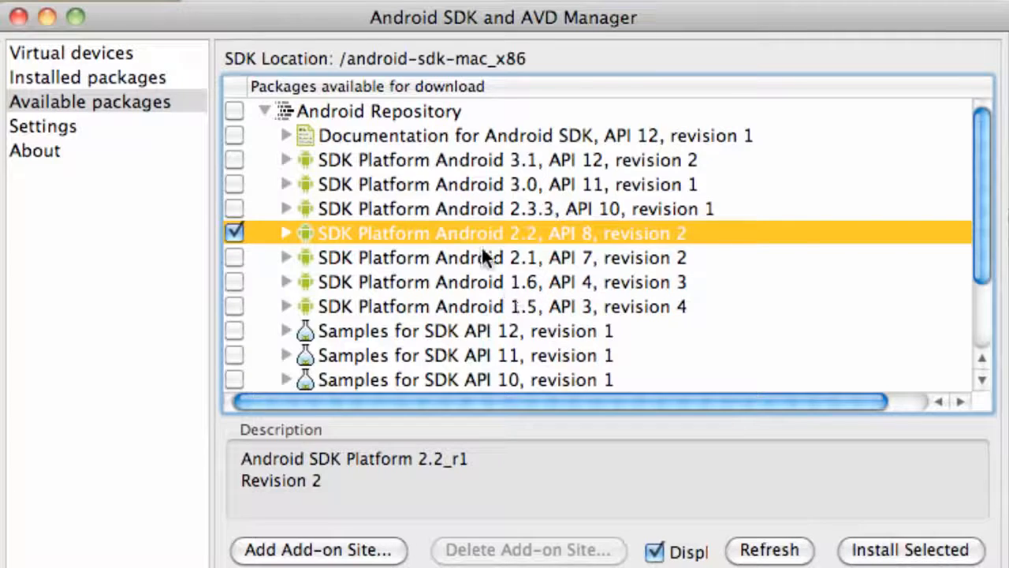
# Step: Check Google APIs for API 8 under Third party Add-ons > Google Inc
pyautogui.scroll(-3, 448, 279)
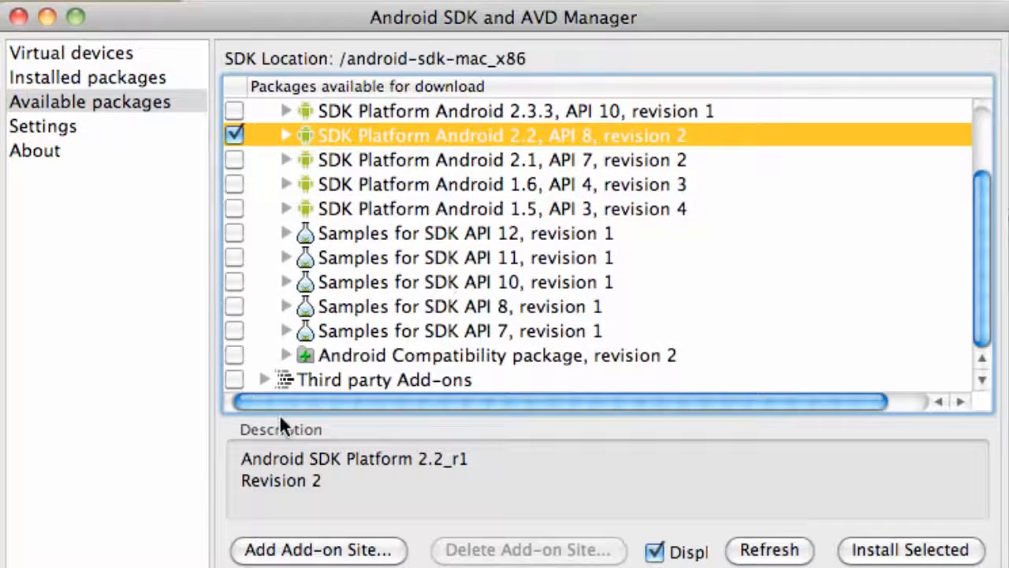
pyautogui.click(264, 380)
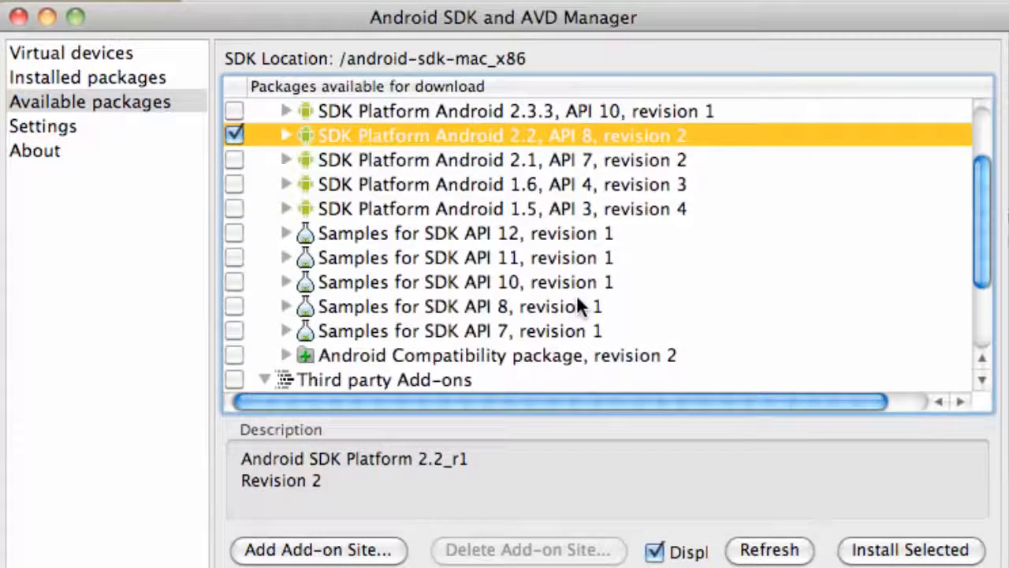
pyautogui.scroll(-4, 576, 294)
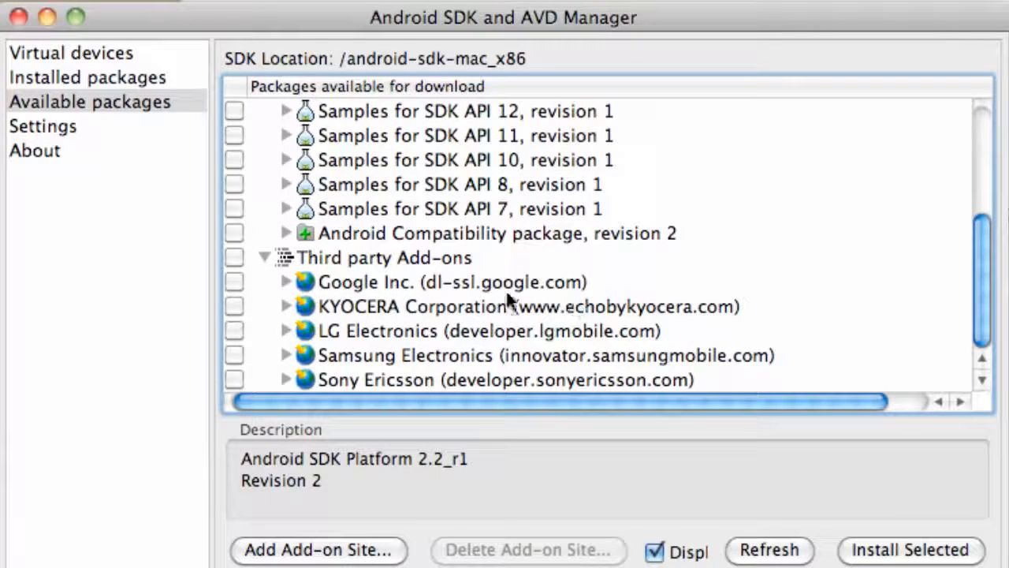
pyautogui.click(281, 281)
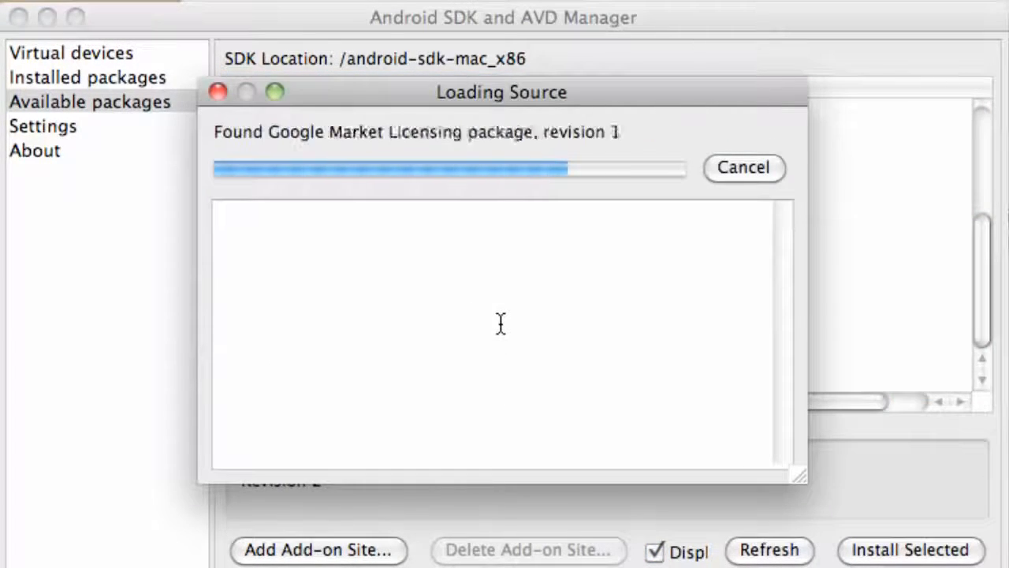
pyautogui.scroll(-3, 500, 316)
pyautogui.scroll(-2, 499, 317)
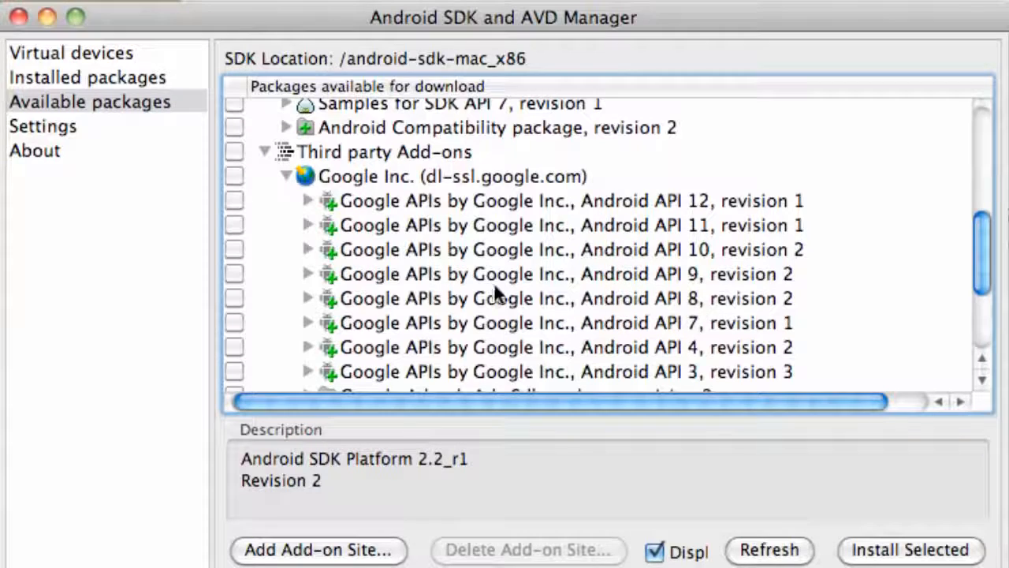
pyautogui.click(237, 298)
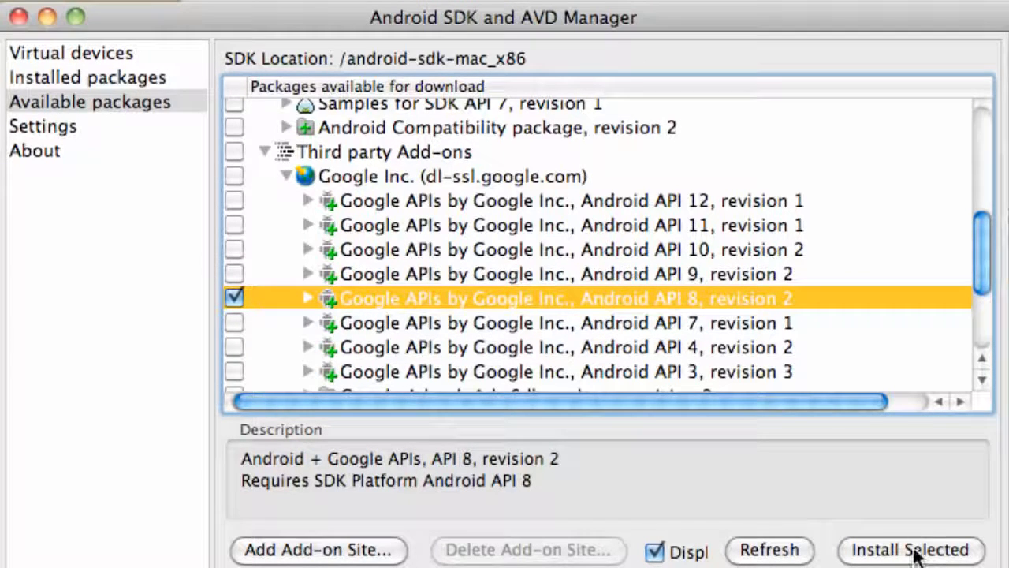
# Step: Install the selected packages, accepting all licences
pyautogui.click(912, 550)
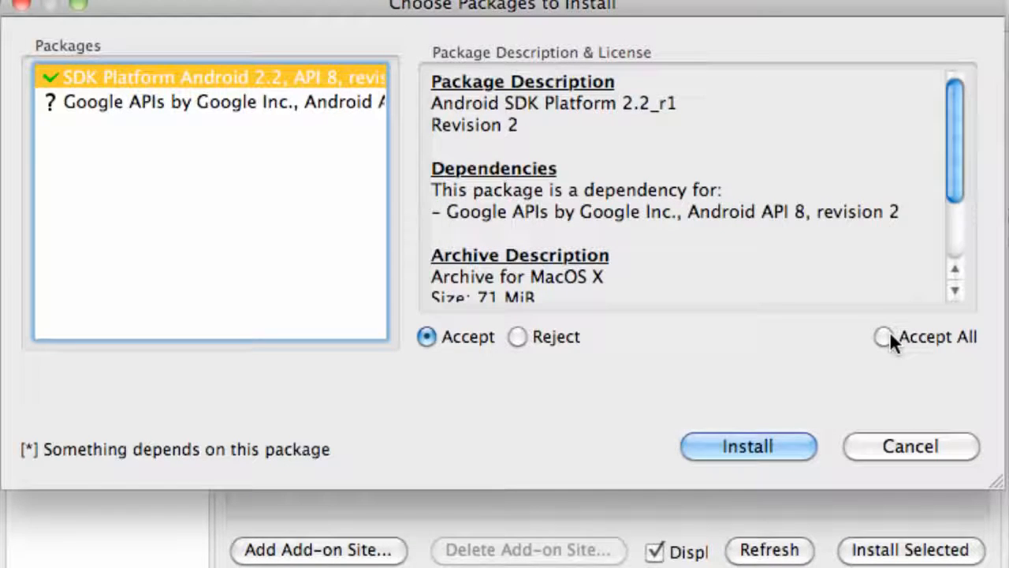
pyautogui.click(880, 335)
pyautogui.click(753, 446)
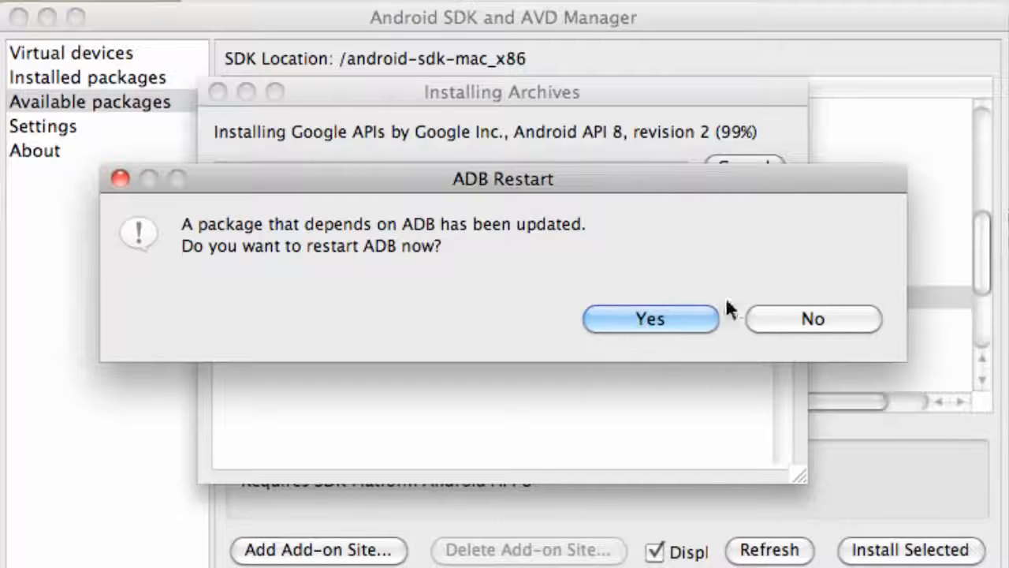
# Step: Restart ADB, close the install log, review Installed packages, and switch to Virtual devices
pyautogui.click(604, 323)
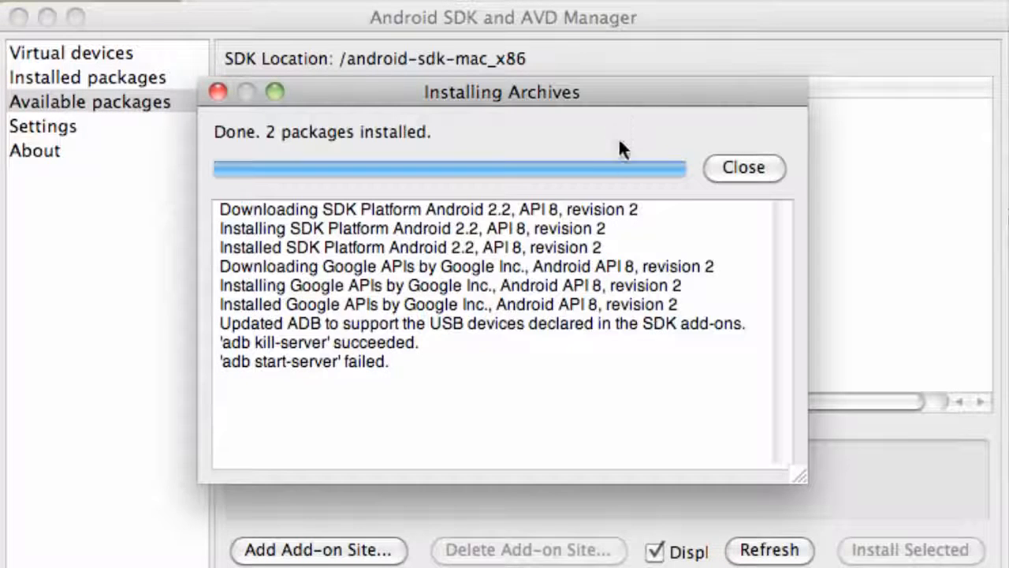
pyautogui.click(751, 171)
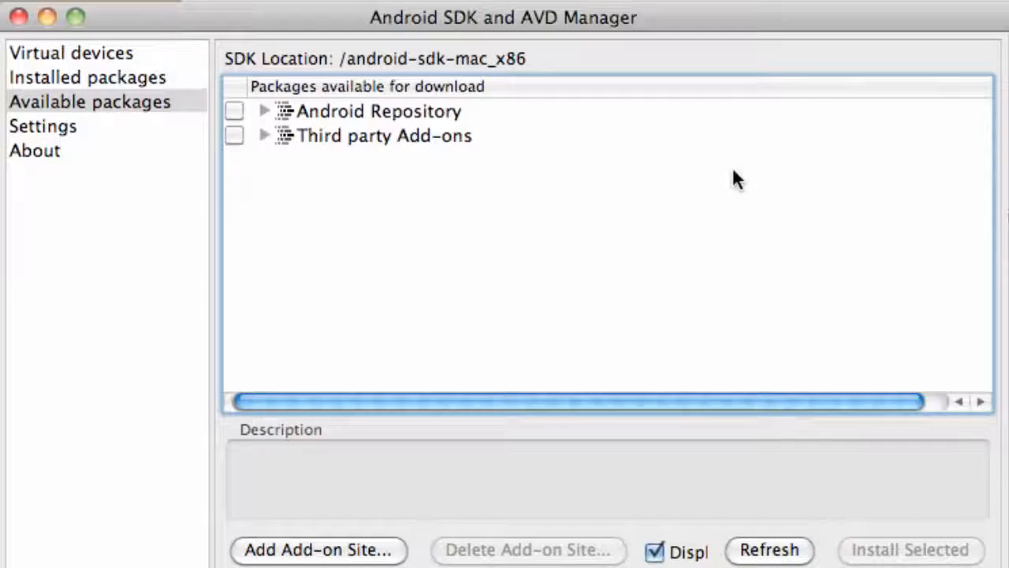
pyautogui.click(100, 80)
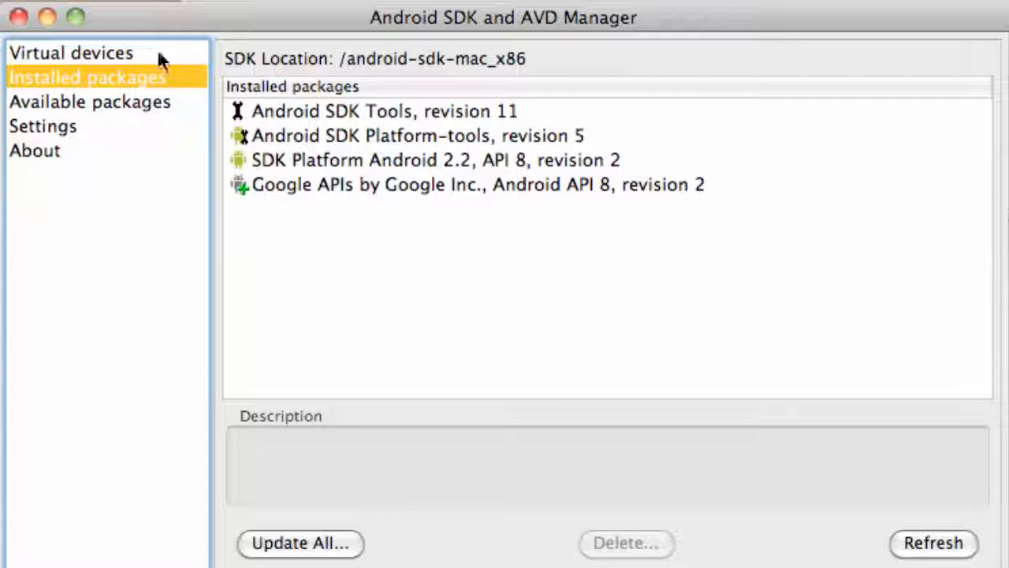
pyautogui.click(110, 54)
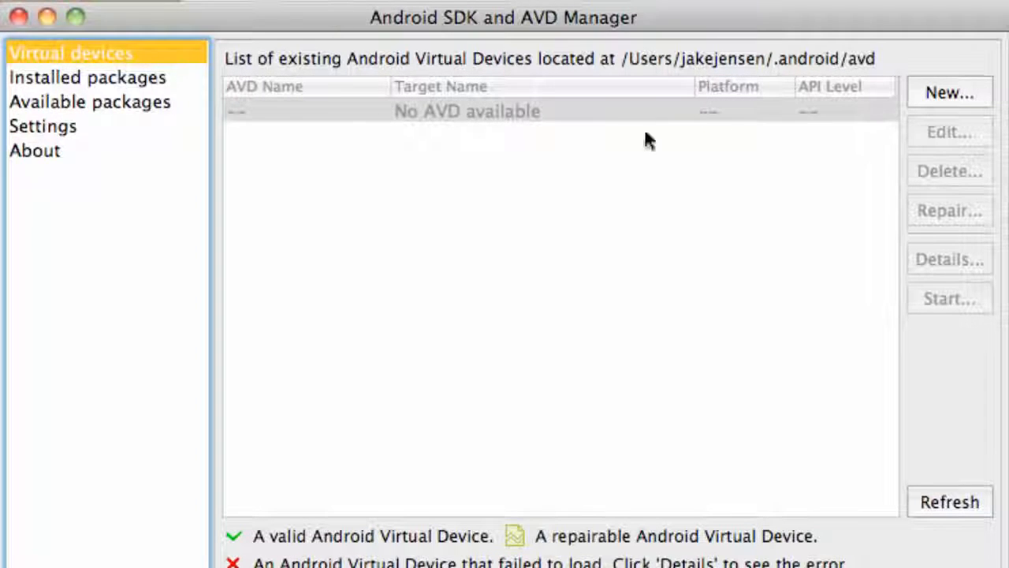
# Step: Set up a new AVD named droidX targeting Android 2.2 - API Level 8 with a 100 MiB SD card
pyautogui.click(976, 96)
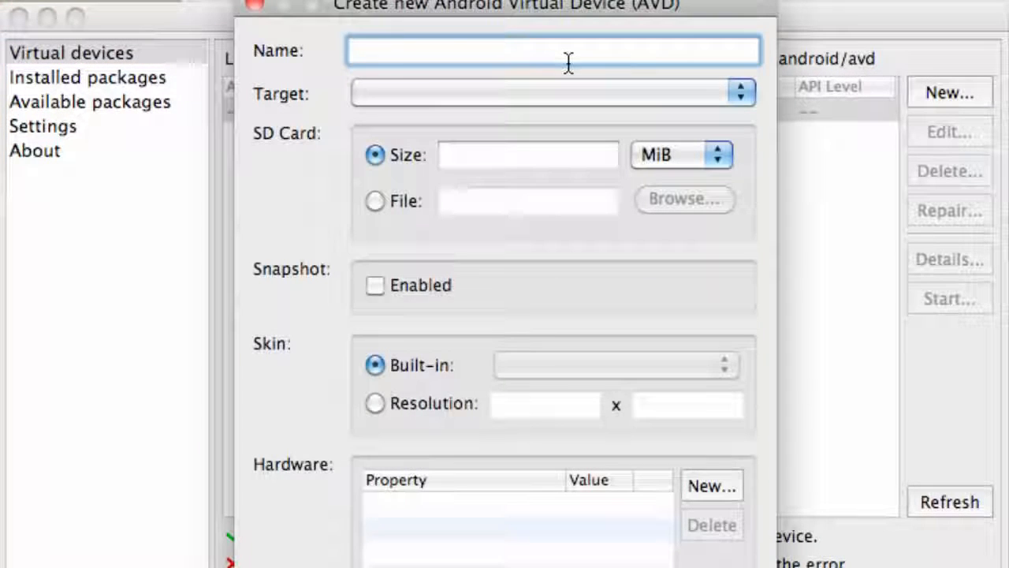
pyautogui.write('dr')
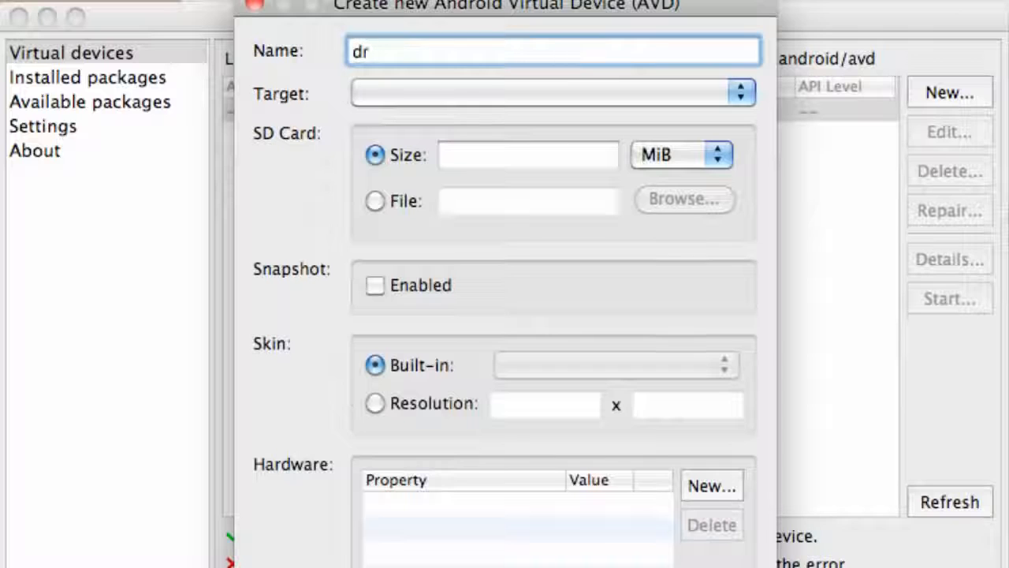
pyautogui.write('oid')
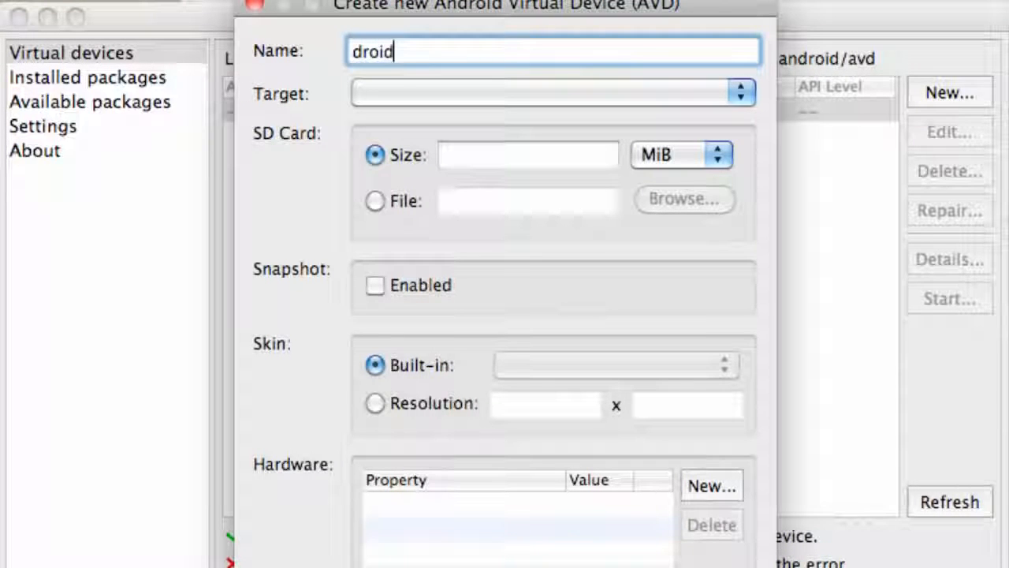
pyautogui.write('X')
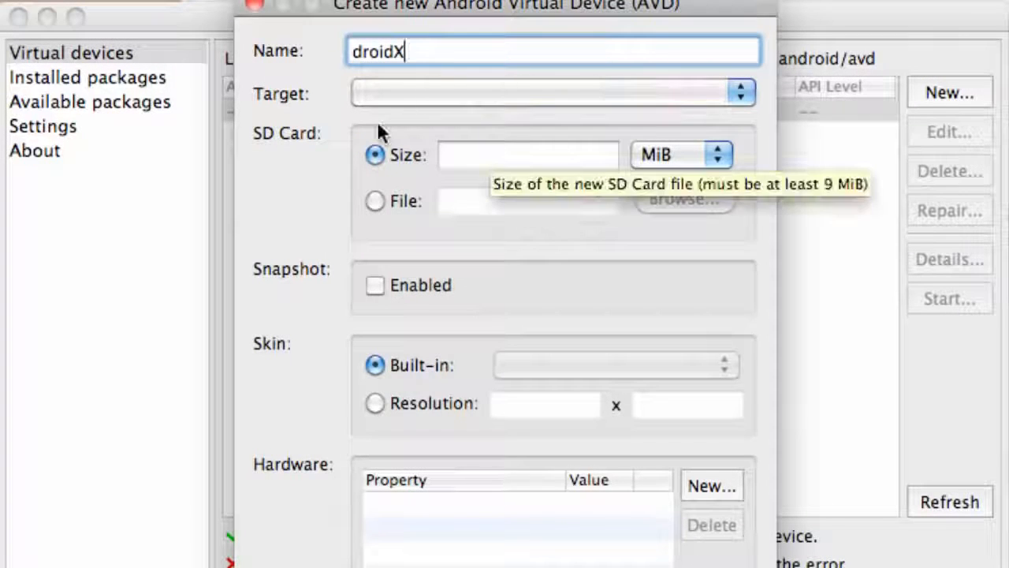
pyautogui.click(398, 95)
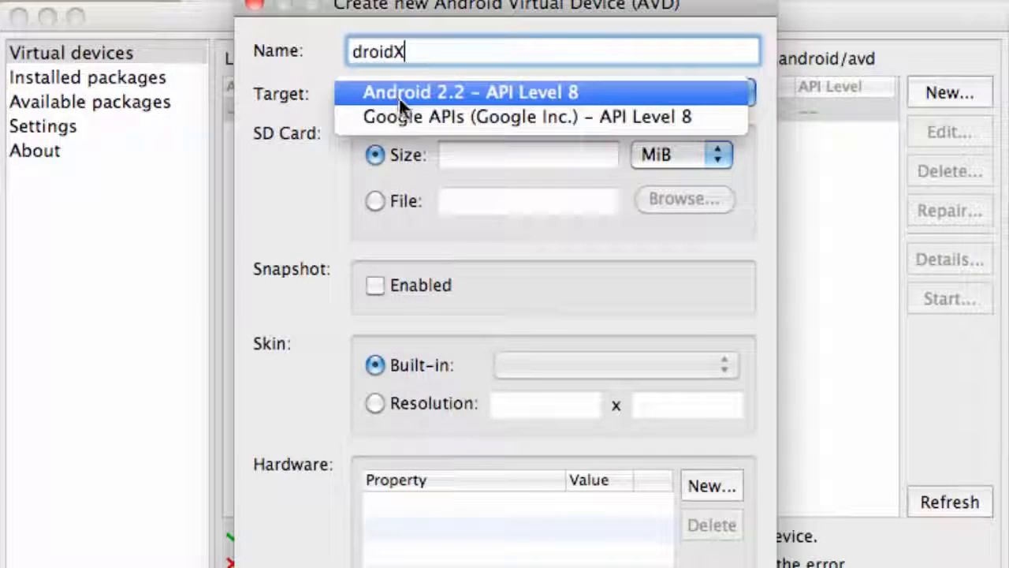
pyautogui.click(444, 93)
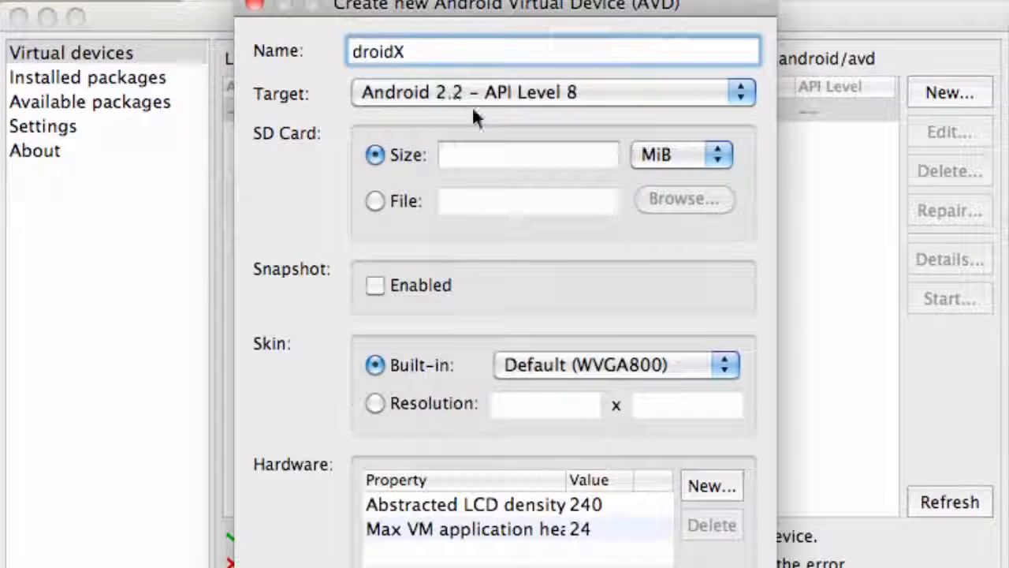
pyautogui.click(519, 158)
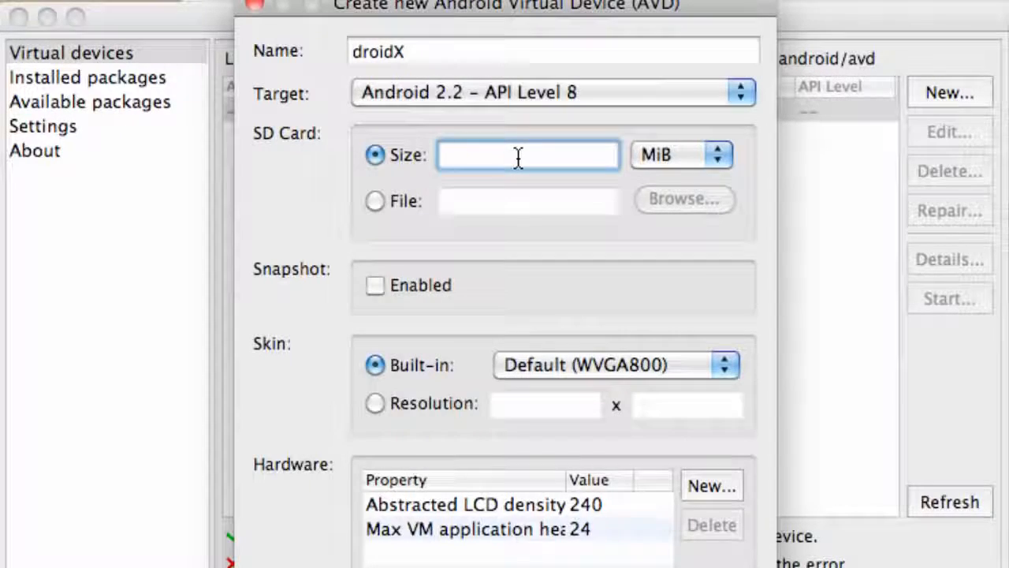
pyautogui.write('100')
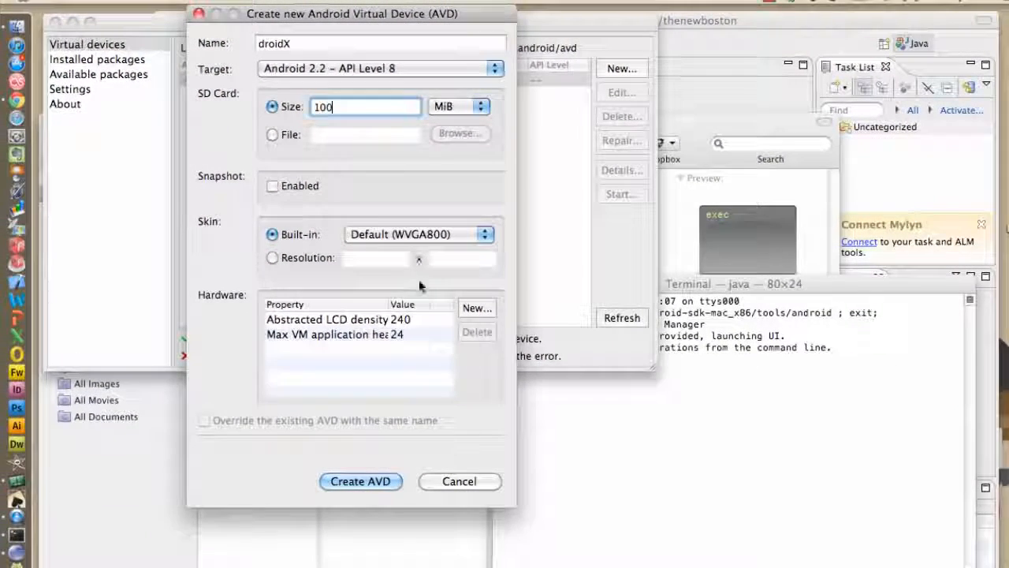
# Step: Create the droidX AVD and dismiss the creation result message
pyautogui.click(370, 482)
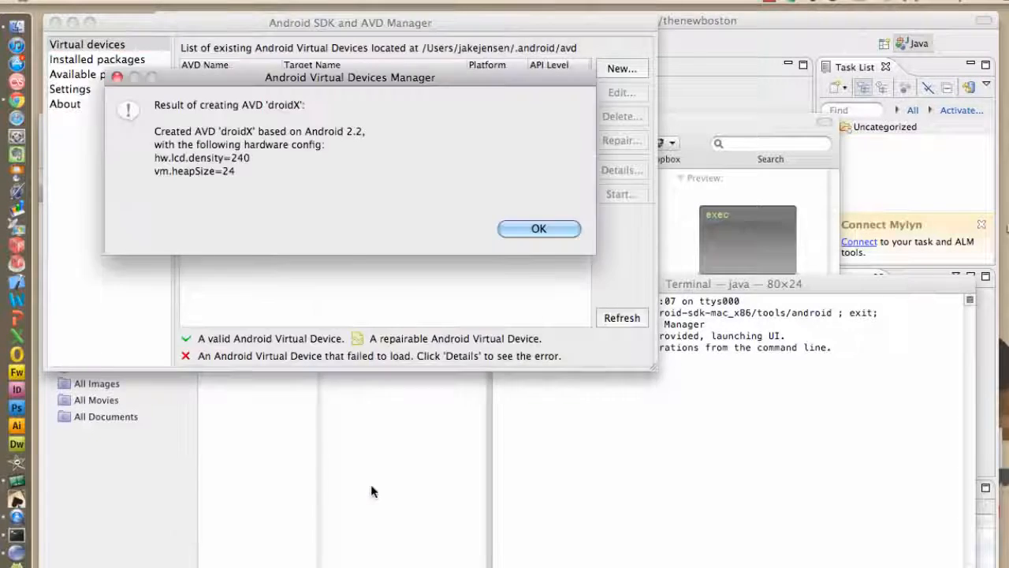
pyautogui.click(371, 477)
pyautogui.click(365, 82)
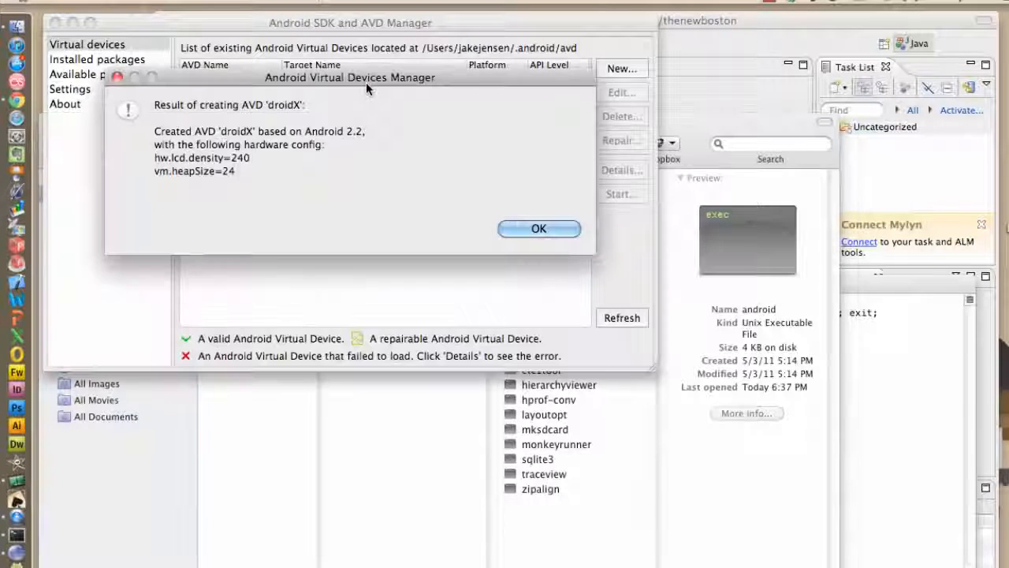
pyautogui.click(539, 227)
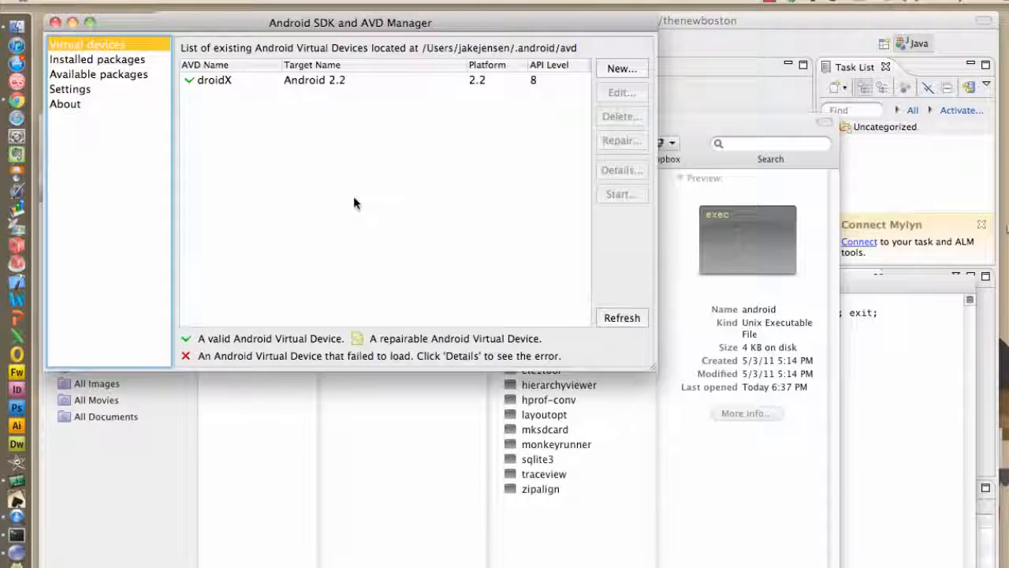